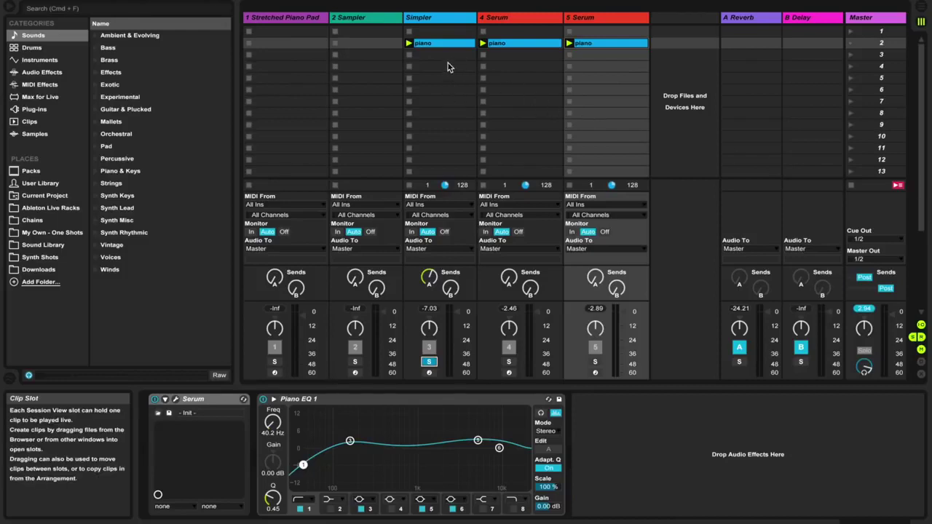
- Select track 3 to display its Stretched Piano Pad Simpler followed by Piano EQ 1
click(443, 27)
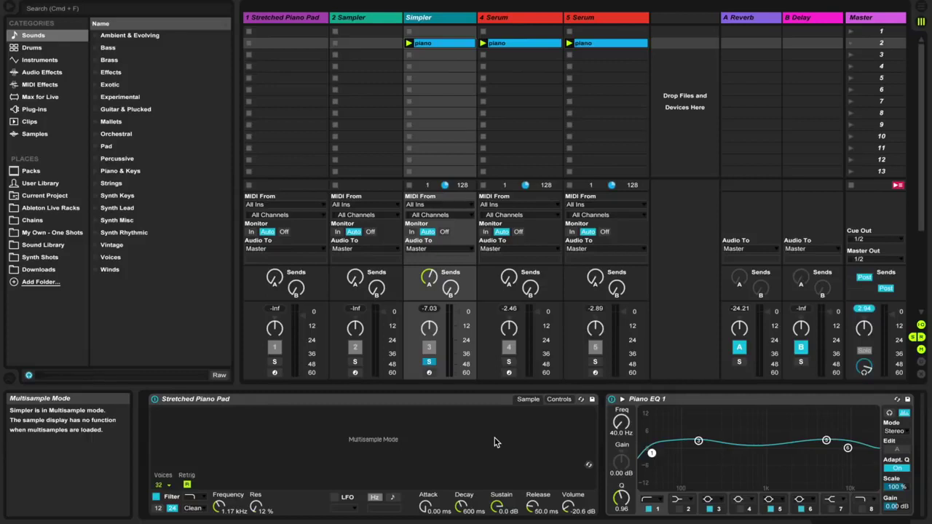
- Launch scene 2 and lower the Stretched Piano Pad's filter frequency with the arrow keys
click(849, 43)
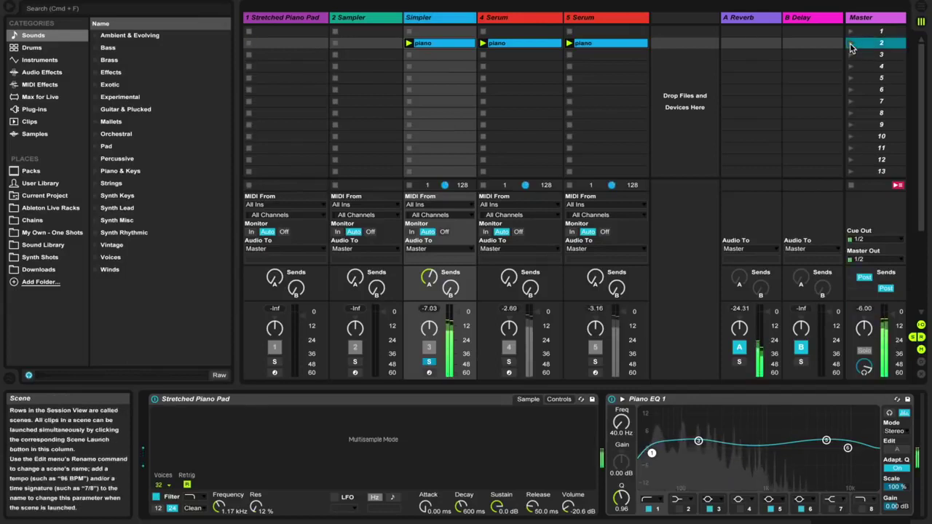
click(220, 507)
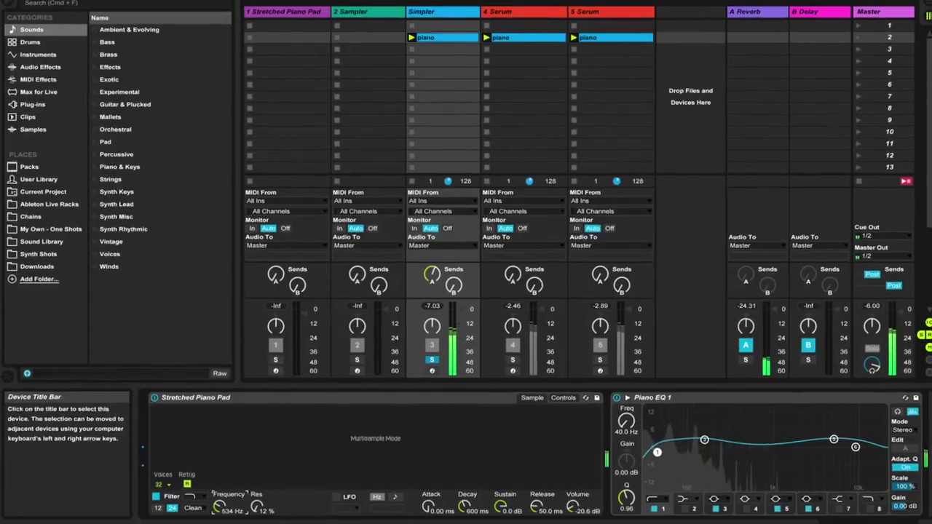
key(Down)
key(Down)
key(Down)
key(Down)
key(Down)
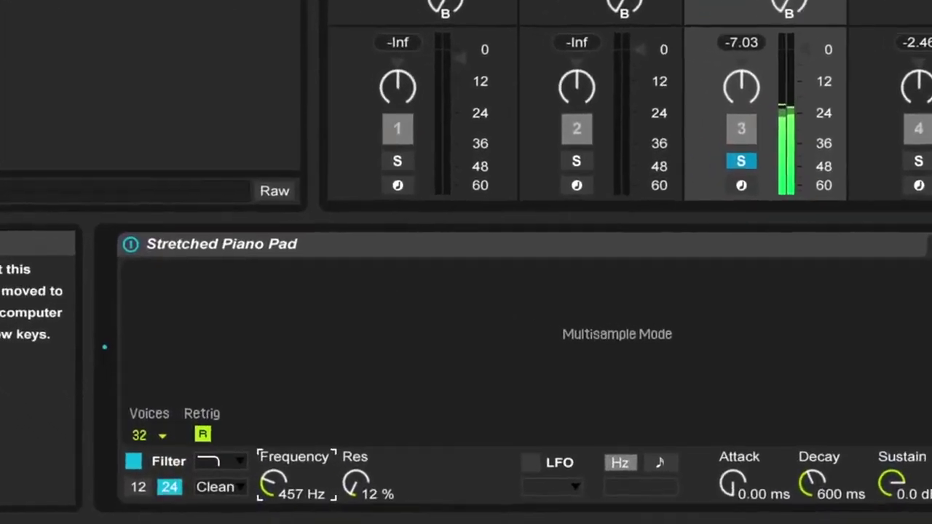
key(Down)
key(Down)
key(Down)
key(Down)
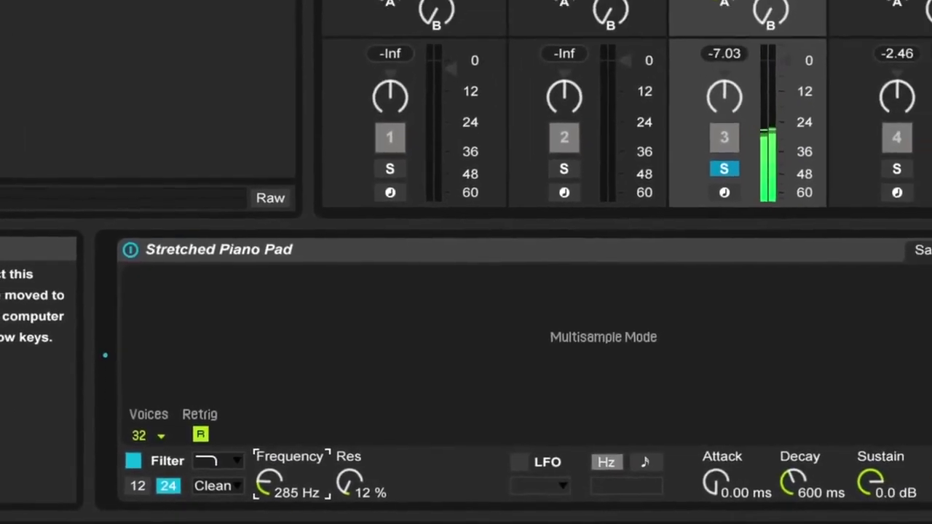
- Sweep the filter frequency up to 18.8 kHz, then back down to 1.52 kHz
key(Up)
key(Up)
key(Up)
key(Up)
key(Up)
key(Up)
key(Up)
key(Up)
key(Up)
key(Up)
key(Up)
key(Up)
key(Up)
key(Up)
key(Up)
key(Up)
key(Up)
key(Up)
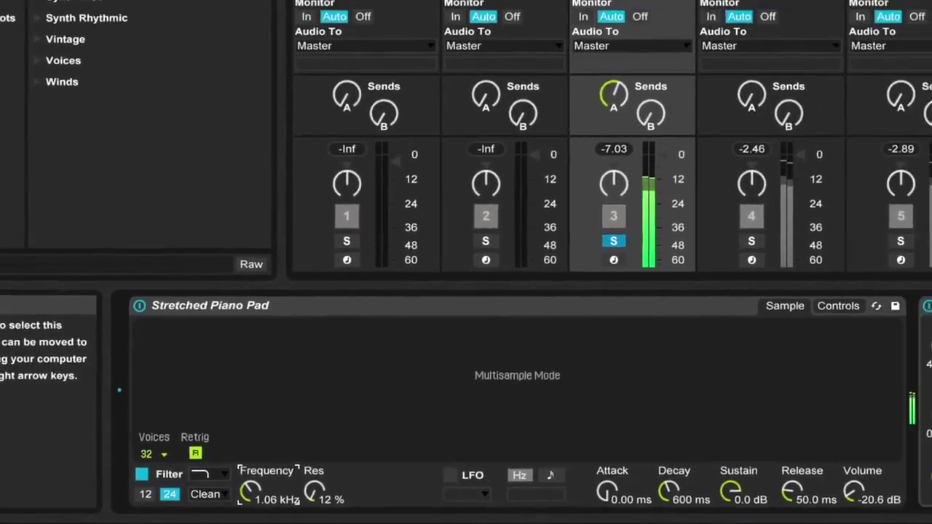
key(Up)
key(Up)
key(Up)
key(Up)
key(Up)
key(Up)
key(Up)
key(Up)
key(Up)
key(Up)
key(Up)
key(Up)
key(Up)
key(Up)
key(Up)
key(Up)
key(Up)
key(Up)
key(Up)
key(Up)
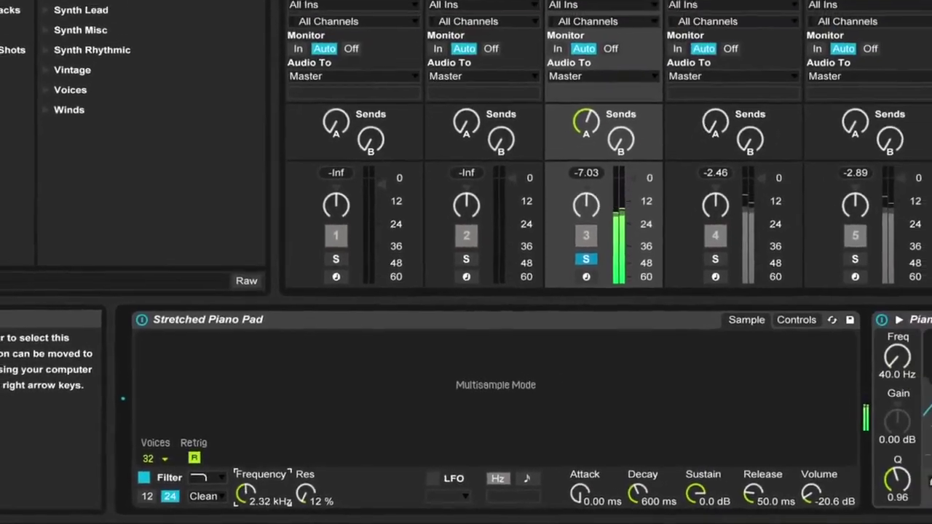
key(Up)
key(Up)
key(Up)
key(Up)
key(Up)
key(Up)
key(Up)
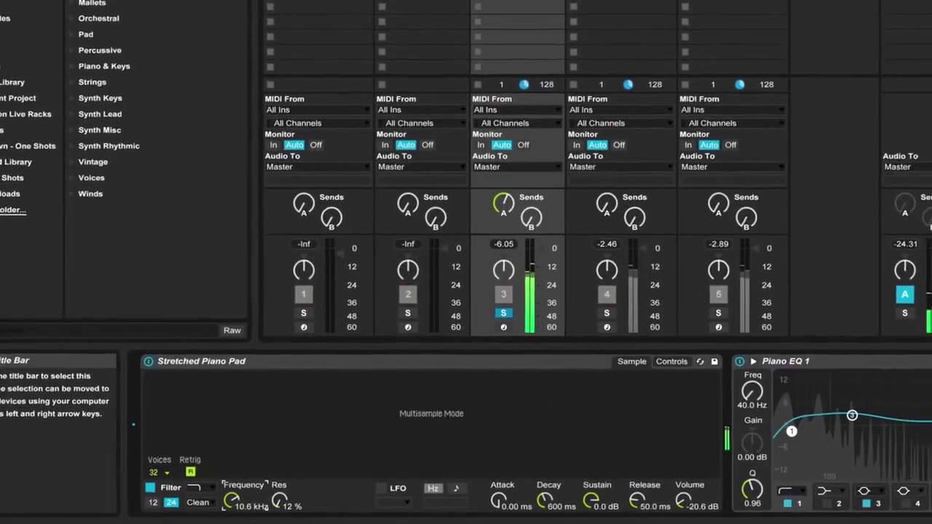
key(Up)
key(Up)
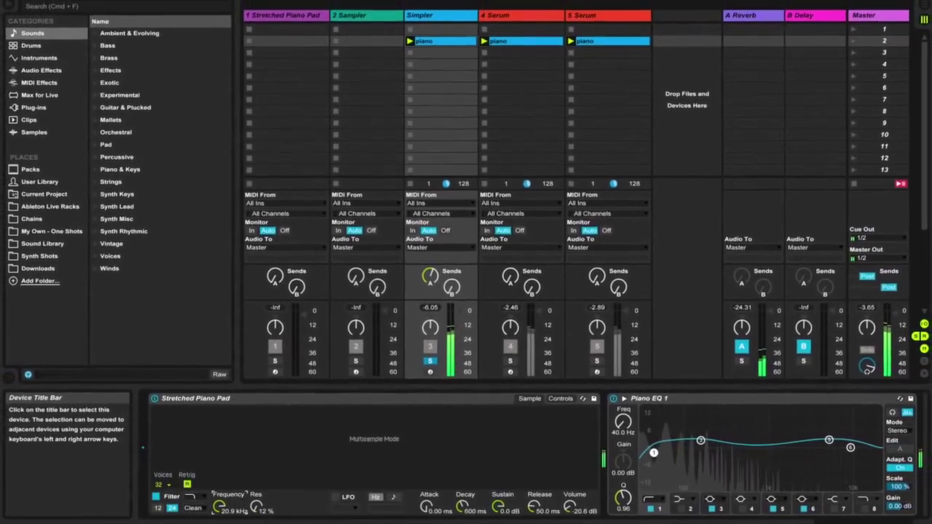
key(Down)
key(Down)
key(Down)
key(Down)
key(Down)
key(Down)
key(Down)
key(Down)
key(Down)
key(Down)
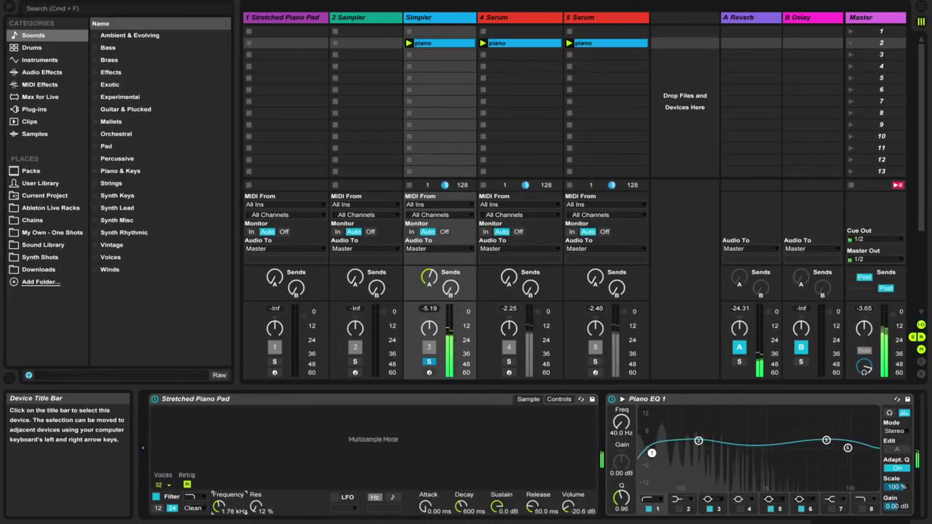
key(Down)
key(Down)
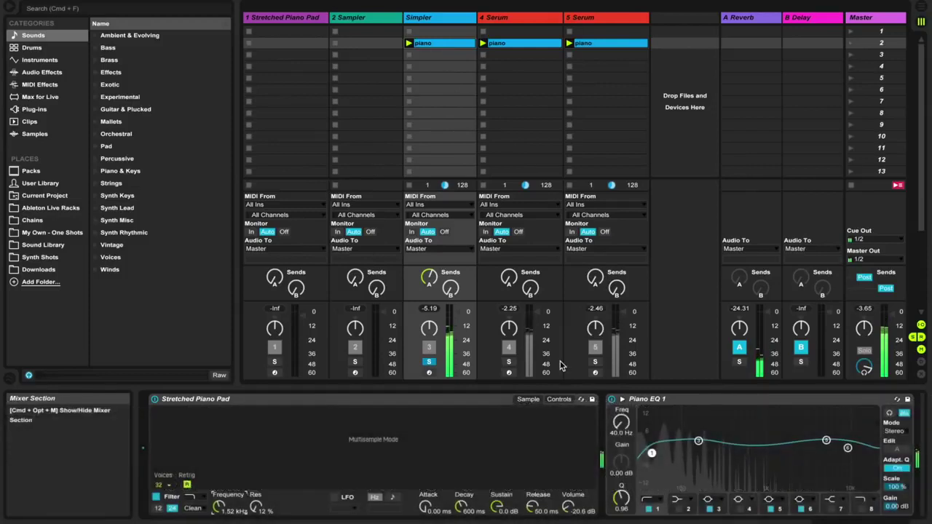
- Open the 4 Serum track's Serum editor, raise its window, and list the noise oscillator's sample categories
click(525, 20)
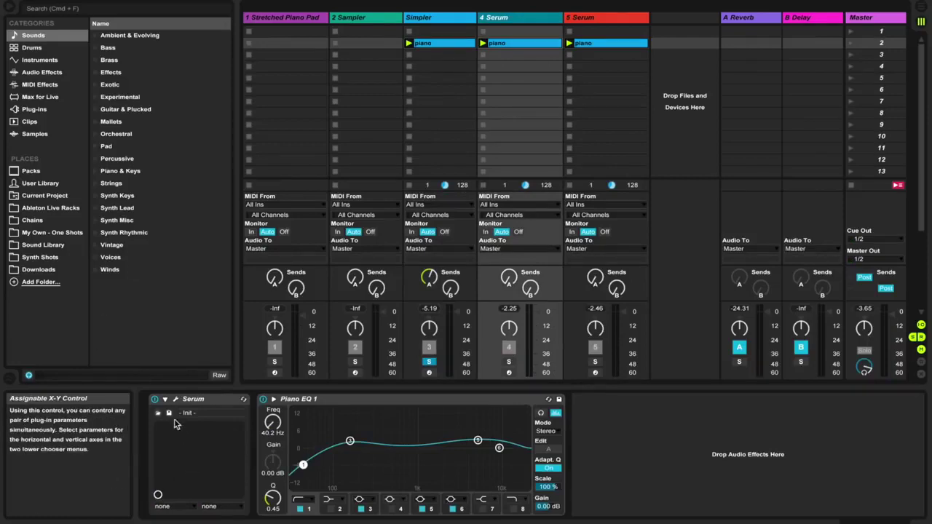
click(176, 399)
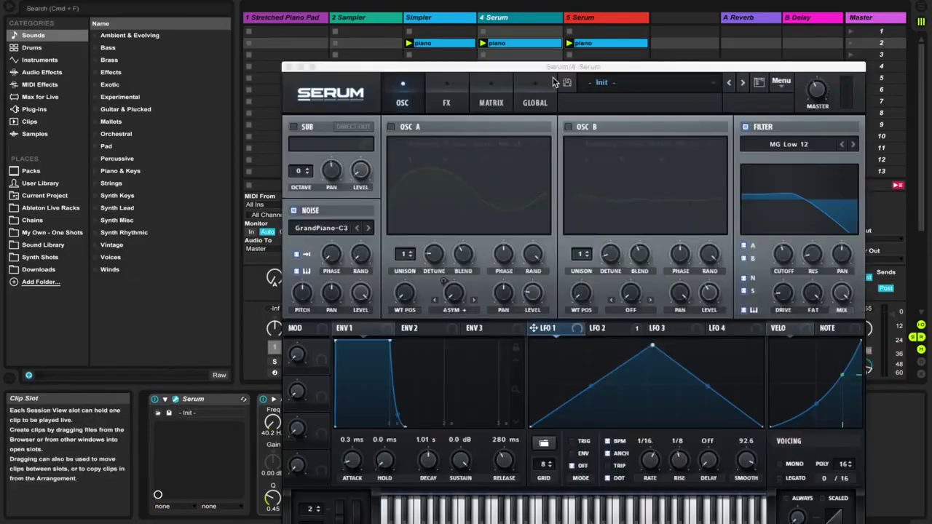
drag(557, 72, 440, 1)
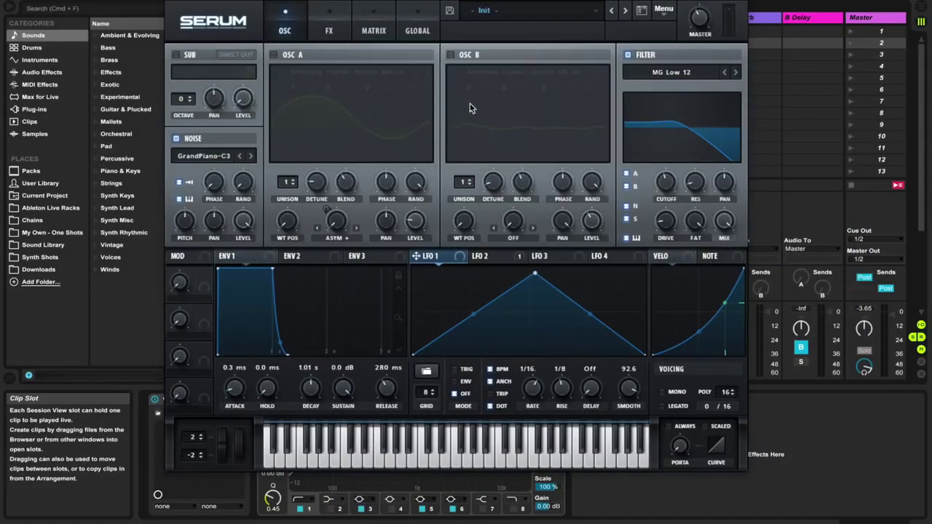
click(214, 160)
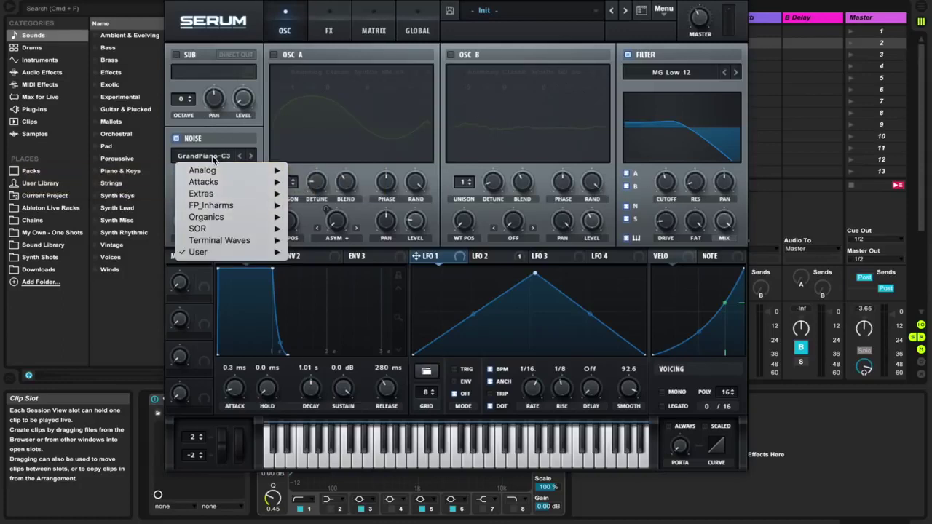
mouse_move(218, 253)
- Close the noise sample list keeping GrandPiano-C3 and nudge the Serum window slightly right
click(205, 130)
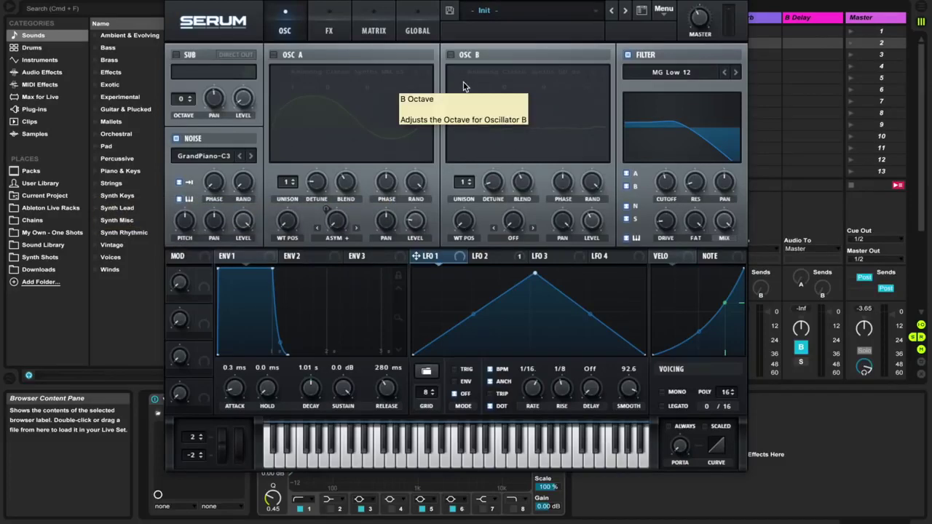
mouse_move(356, 2)
mouse_down()
mouse_move(639, 6)
mouse_move(451, 44)
mouse_move(386, 22)
mouse_move(372, 6)
mouse_up()
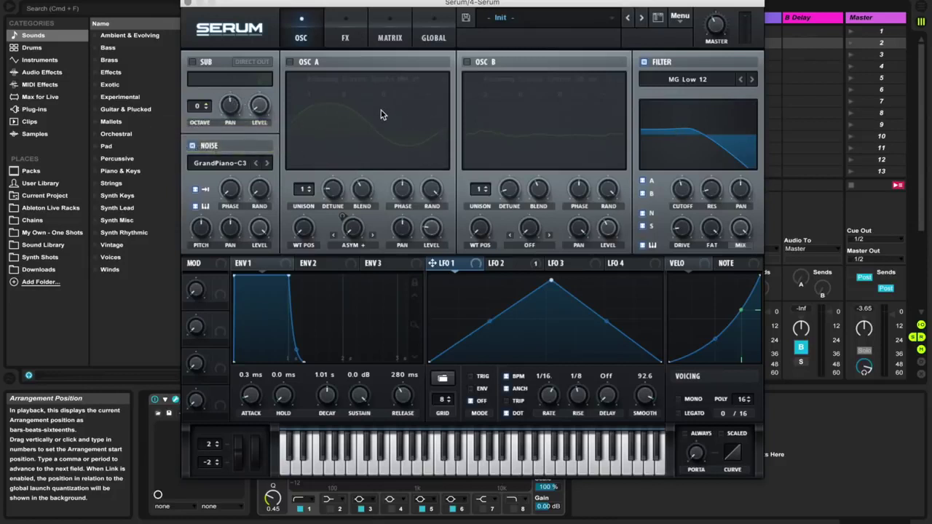
click(356, 40)
- Back on Serum's oscillator page, turn the filter cutoff down to 115 Hz
click(303, 33)
drag(342, 9, 227, 37)
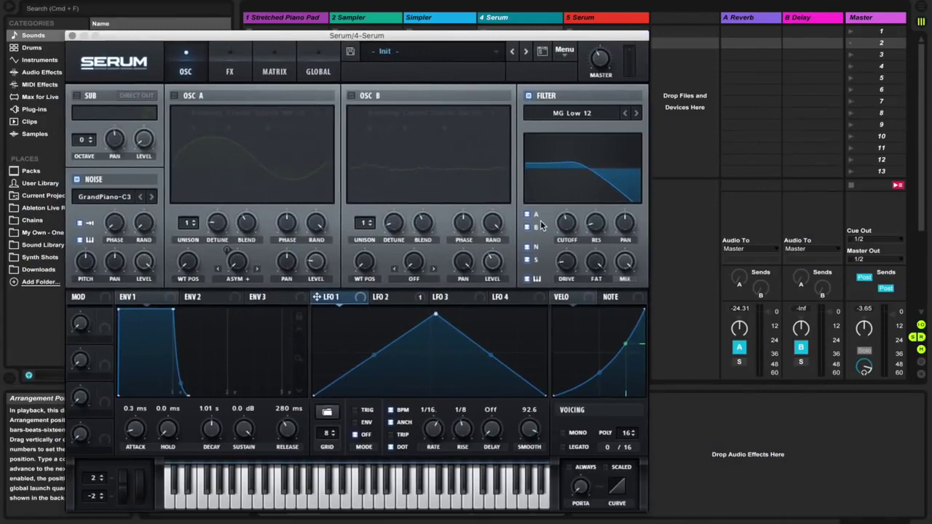
drag(568, 223, 561, 262)
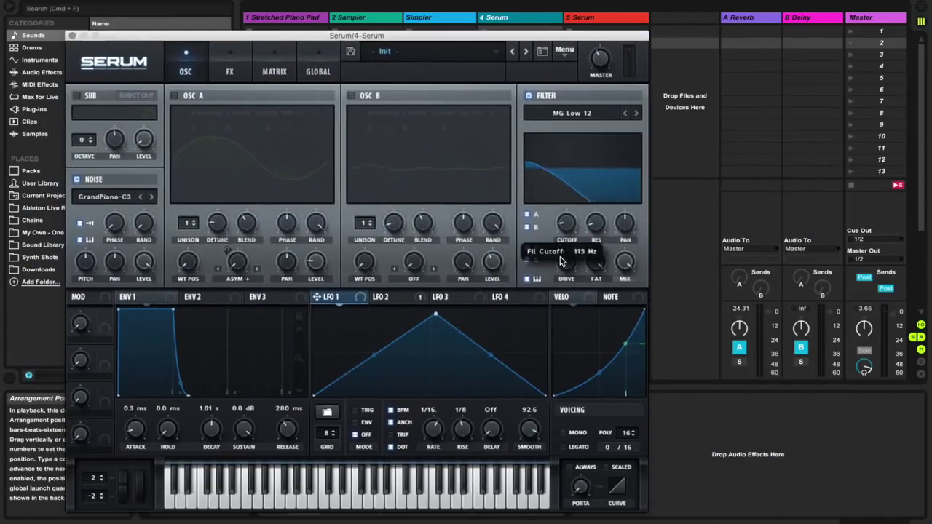
drag(457, 38, 377, 388)
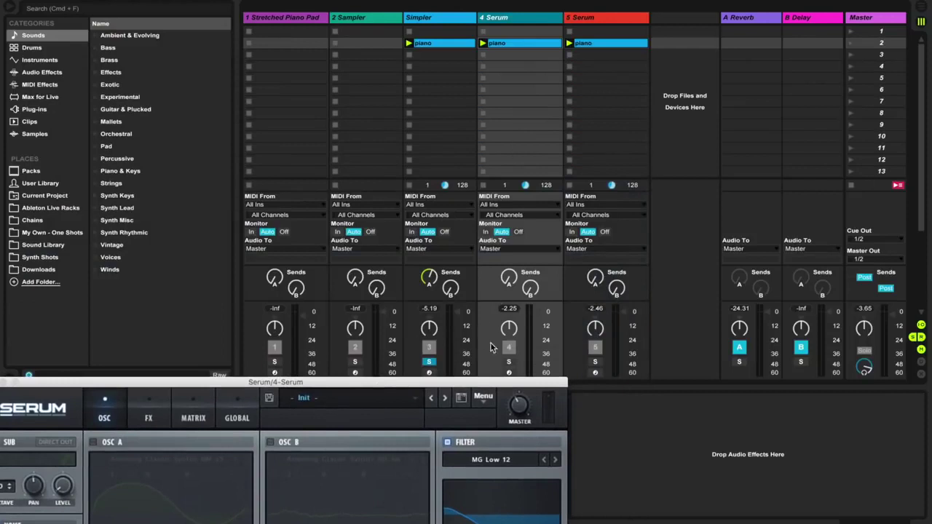
- Solo track 4, launch scene 2, and sweep the filter cutoff up to about 10147 Hz
click(508, 361)
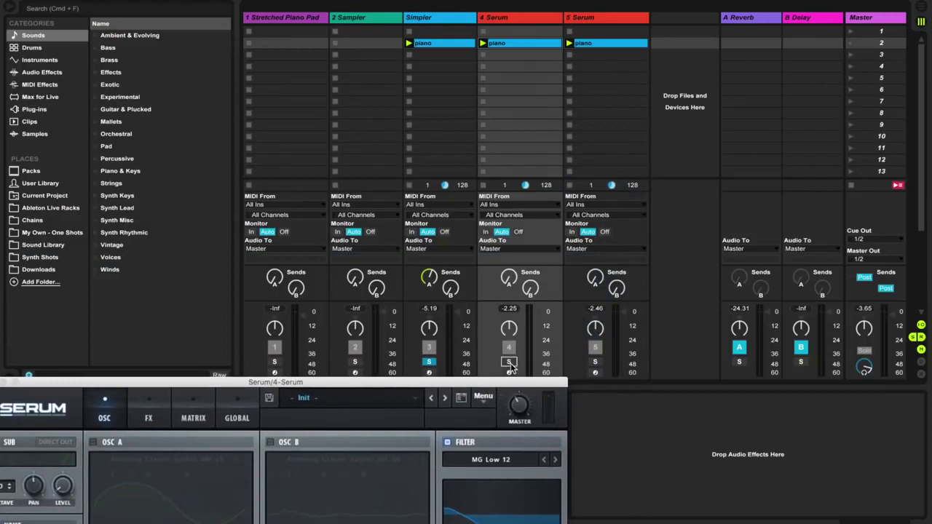
click(850, 42)
drag(350, 386, 500, 14)
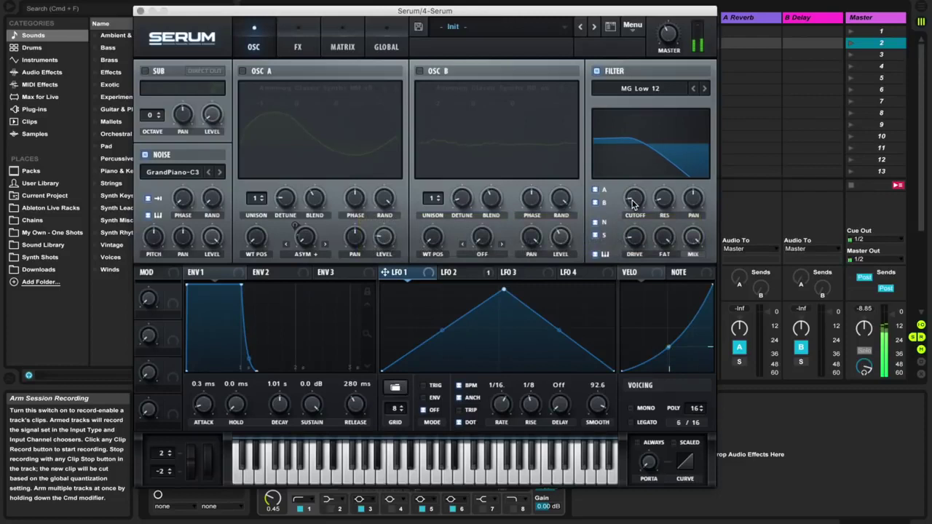
drag(633, 205, 645, 124)
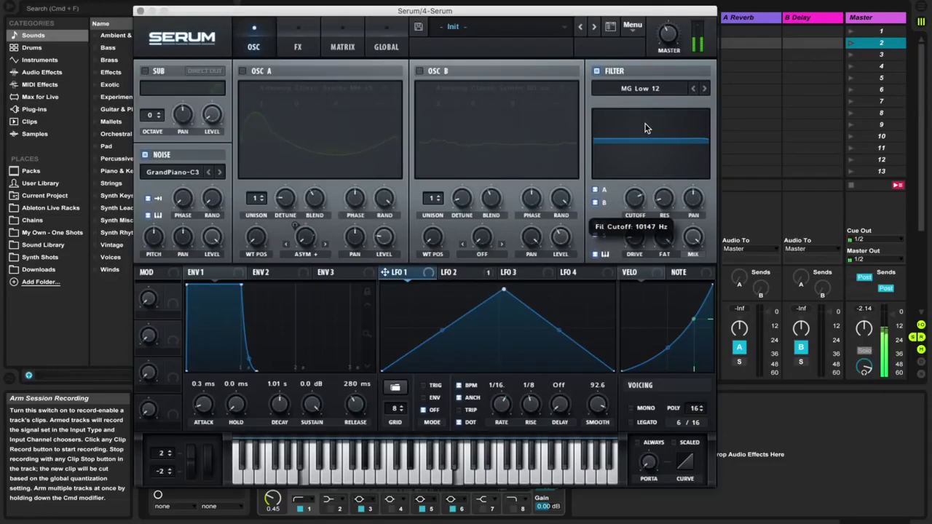
drag(497, 13, 599, 417)
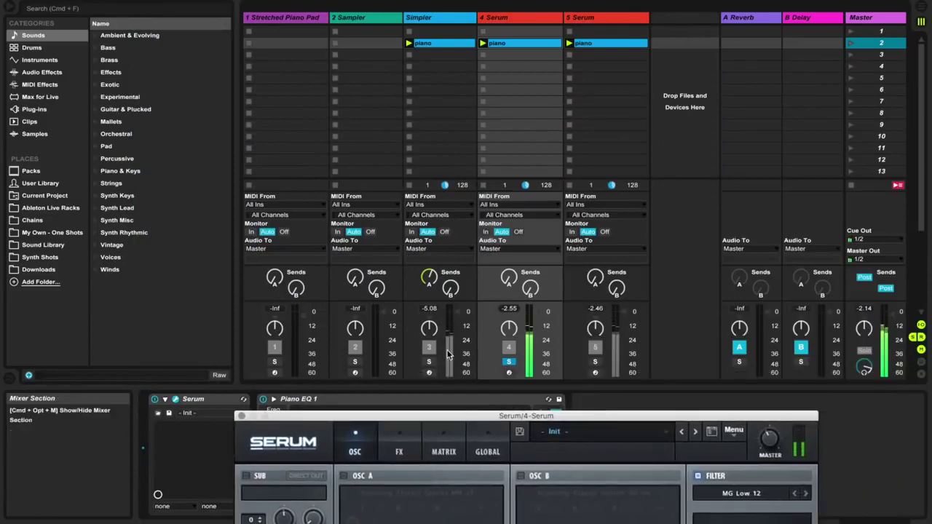
- Briefly solo track 3, then solo Serum track 4 and raise the Serum window to the top
click(429, 362)
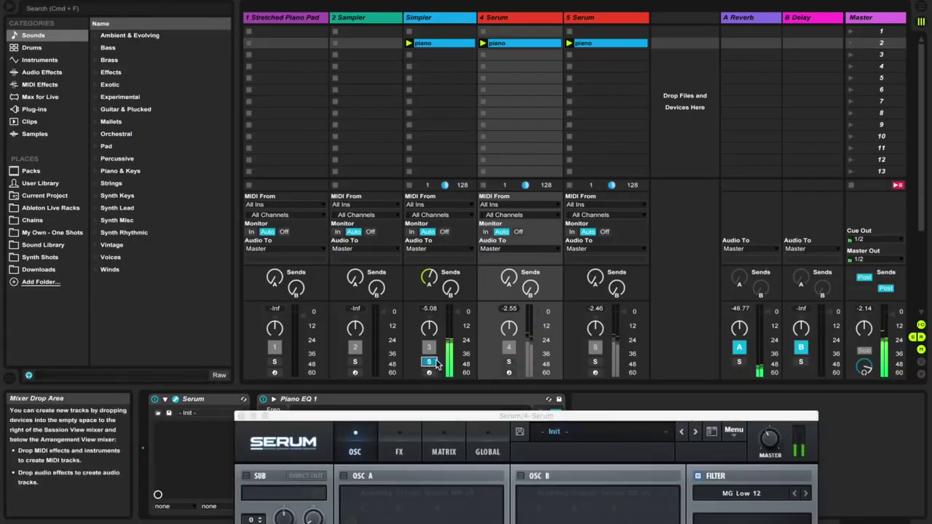
click(508, 361)
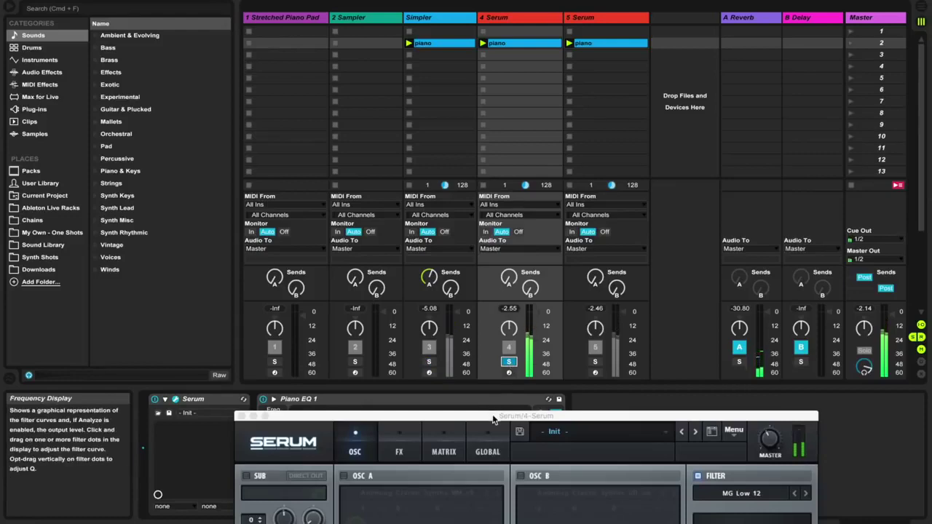
drag(495, 418, 422, 10)
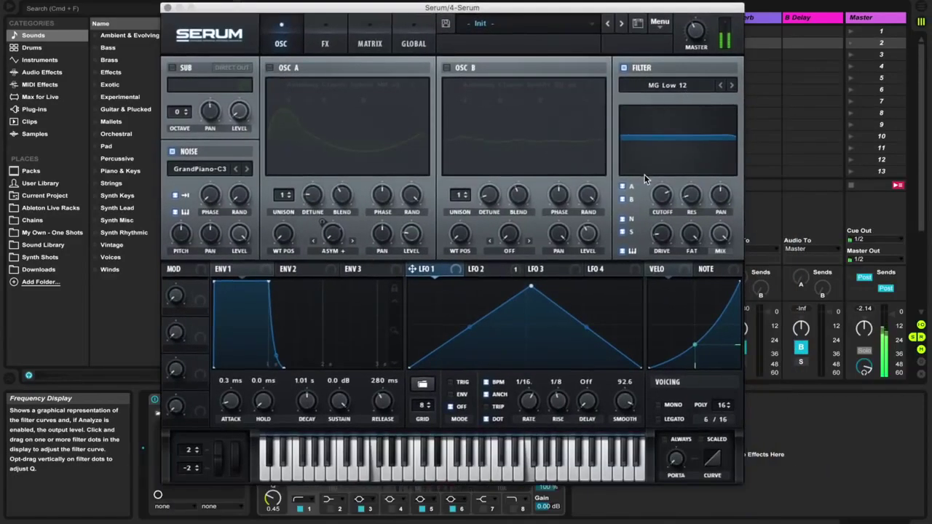
- Enable the sub oscillator, settle the filter cutoff near 1836 Hz, and switch on oscillator B
mouse_move(663, 193)
drag(664, 193, 649, 282)
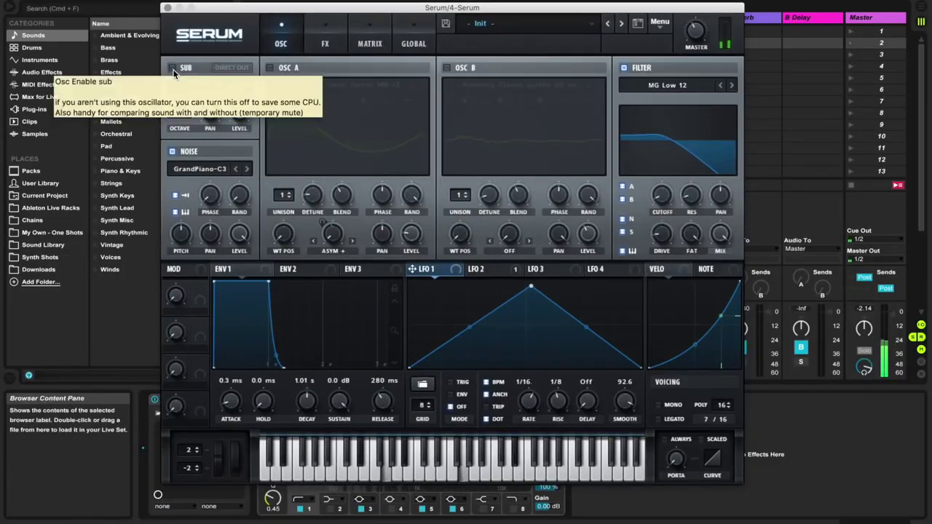
click(173, 68)
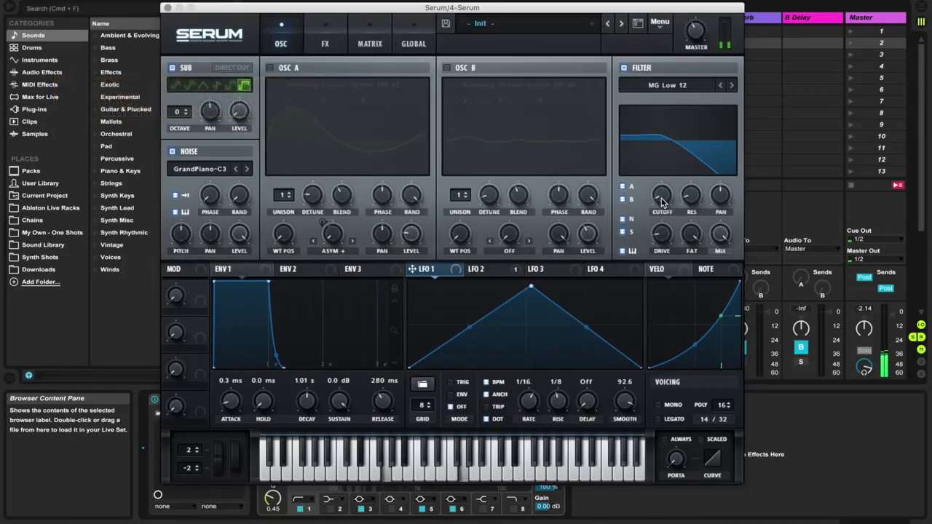
drag(660, 197, 663, 143)
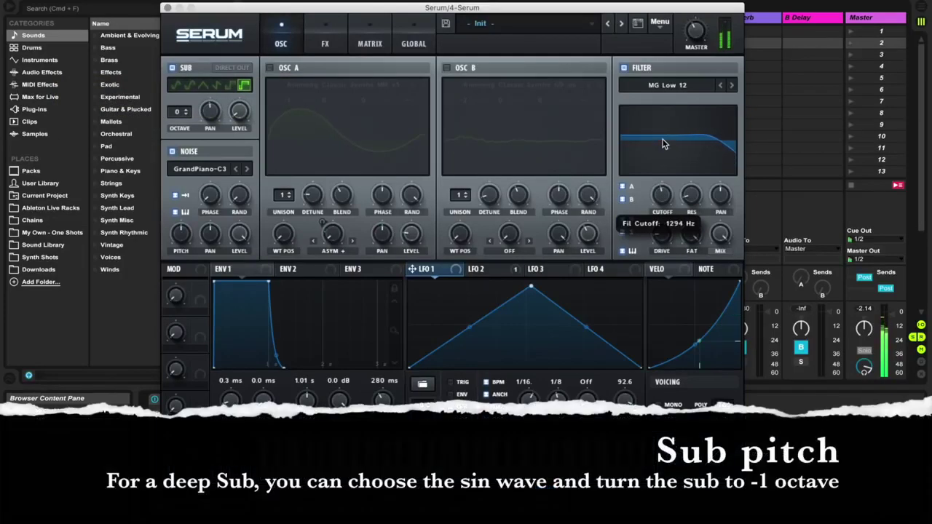
drag(663, 141, 664, 119)
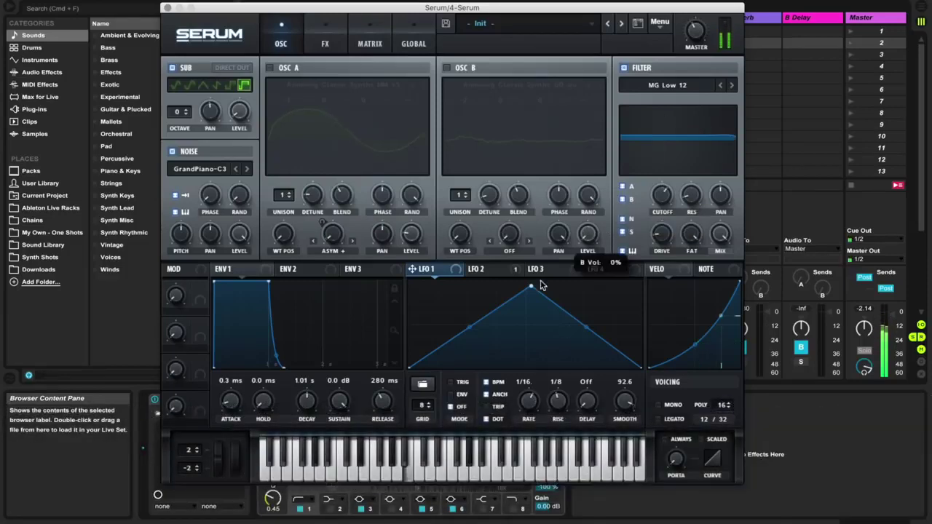
click(447, 68)
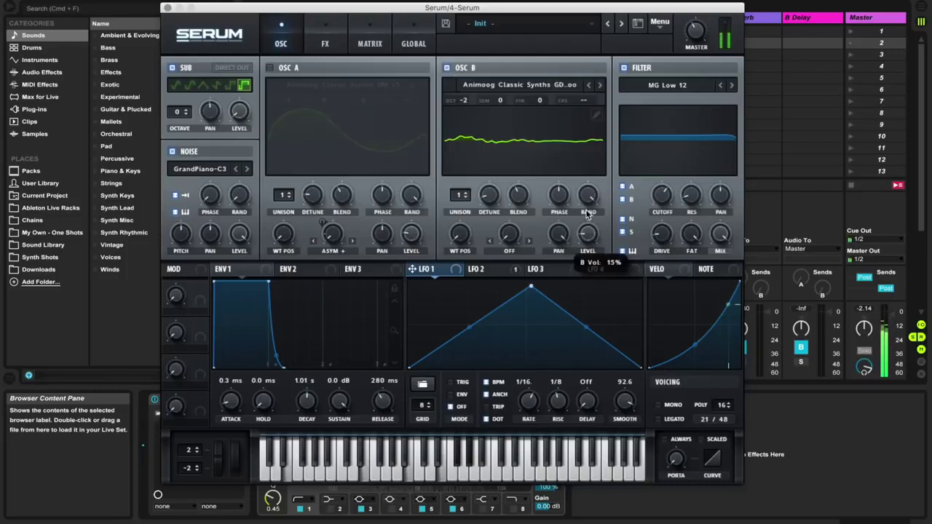
- Raise oscillator B's level to 40%, enable oscillator A at octave 0, and set cutoff near 1173 Hz
drag(586, 210, 586, 177)
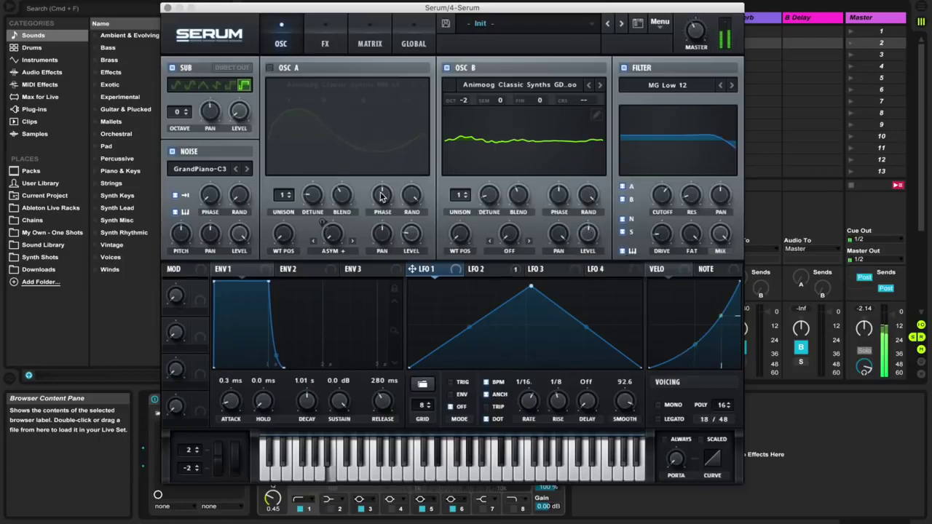
click(273, 69)
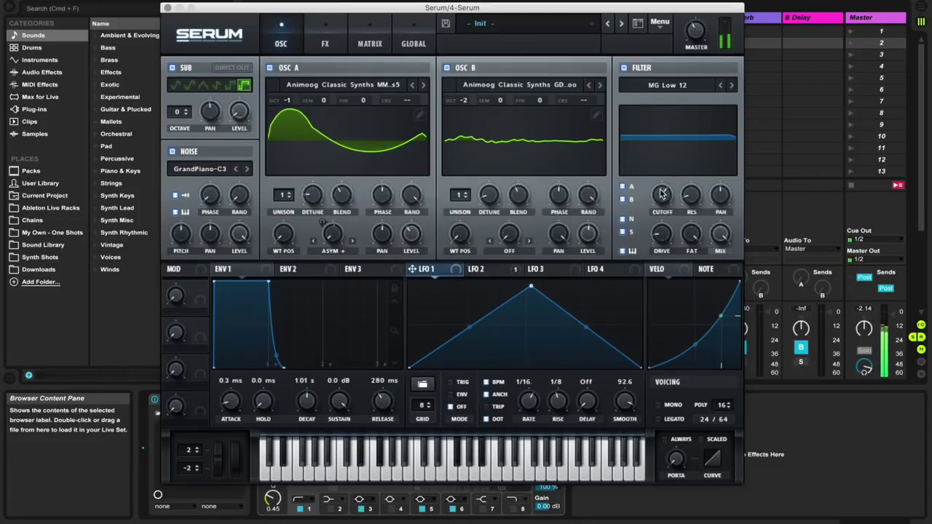
drag(661, 193, 657, 243)
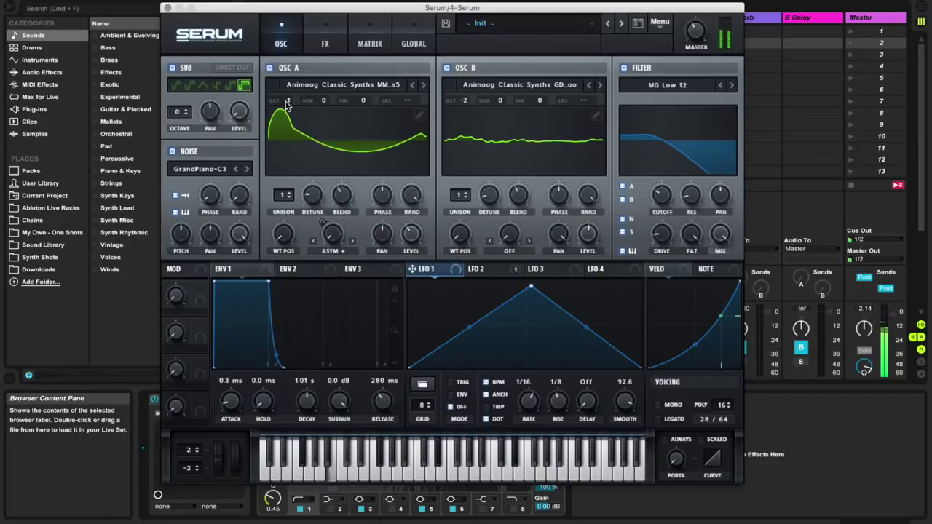
drag(287, 97, 287, 85)
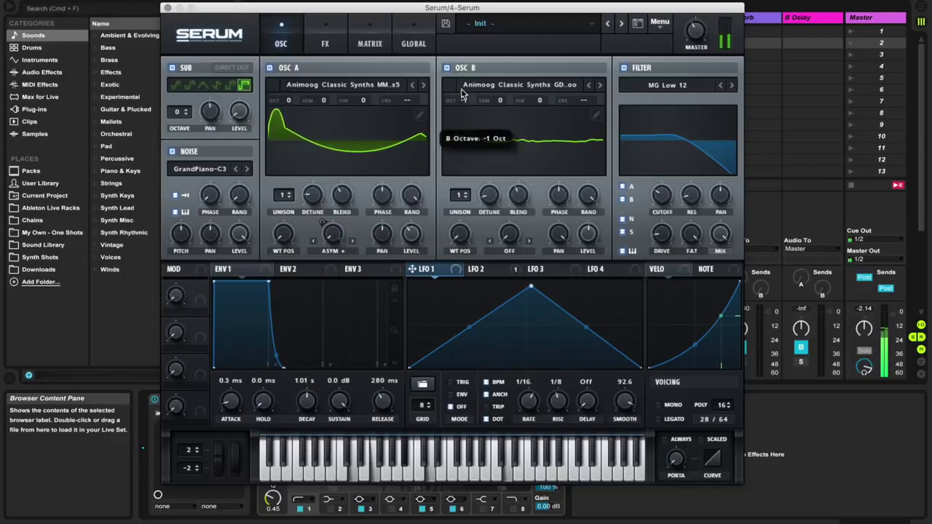
- Turn off the sub, give oscillator B 7 slightly detuned unison voices, and set cutoff near 1485 Hz
click(172, 68)
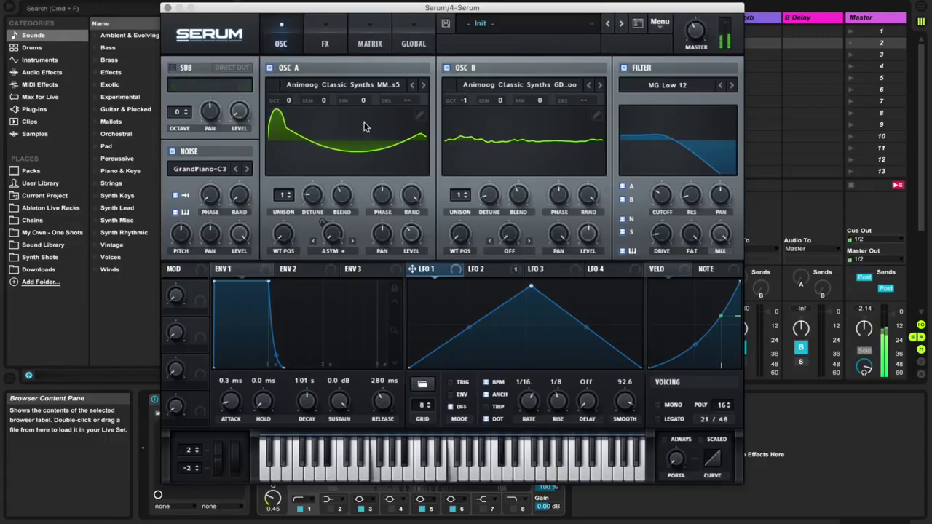
drag(664, 204, 664, 183)
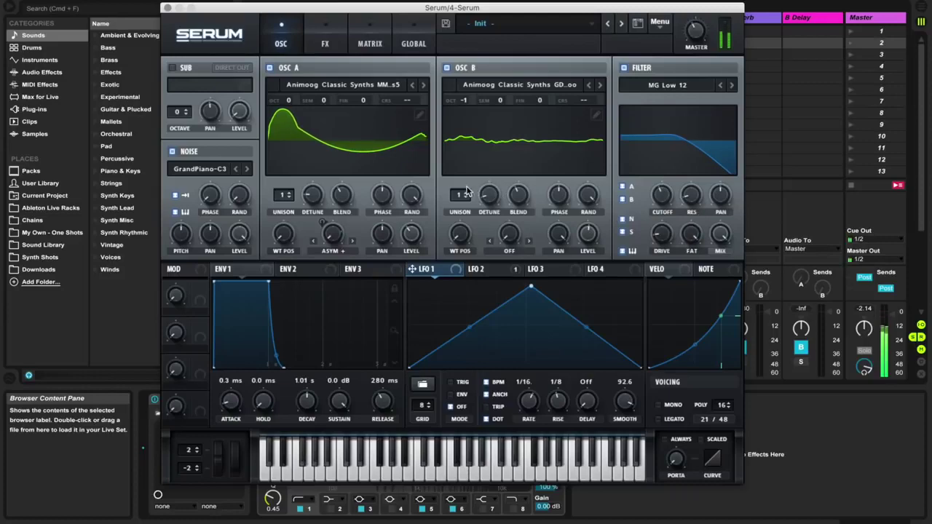
drag(463, 192, 460, 192)
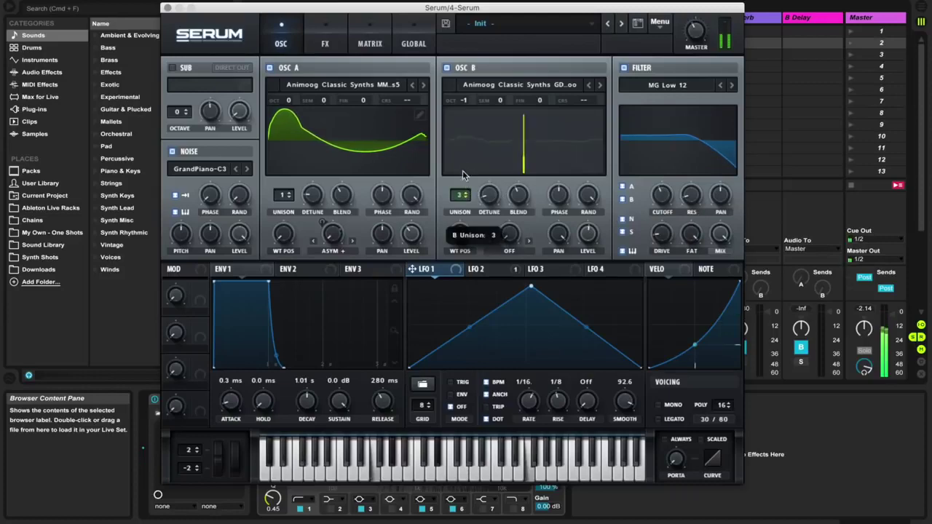
drag(465, 160, 461, 146)
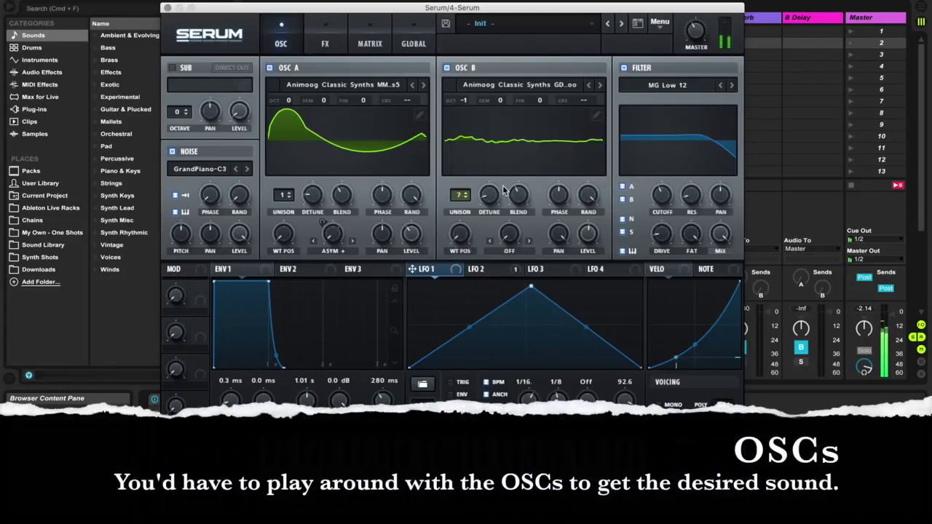
drag(488, 199, 489, 193)
drag(286, 194, 284, 224)
drag(658, 206, 657, 242)
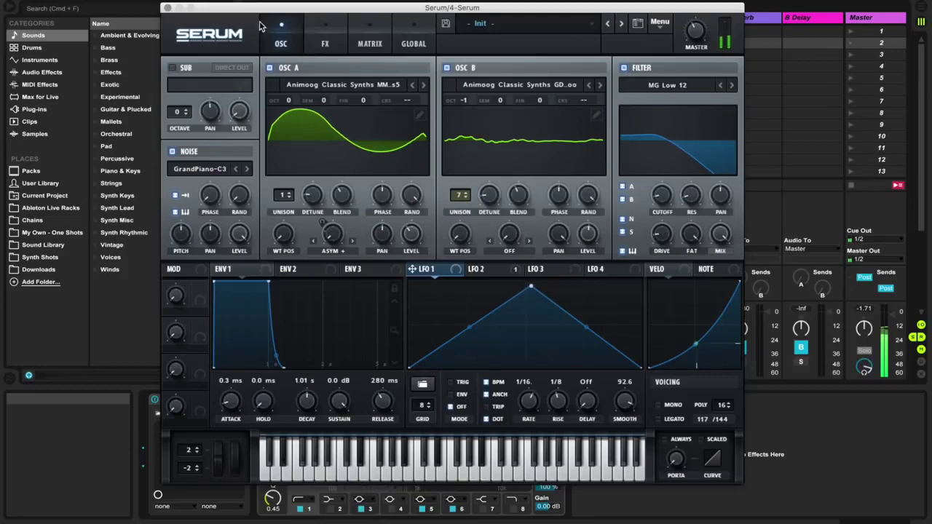
- Lower the Serum window, recheck the GrandPiano-C3 noise sample, and enable noise key tracking
drag(248, 7, 235, 26)
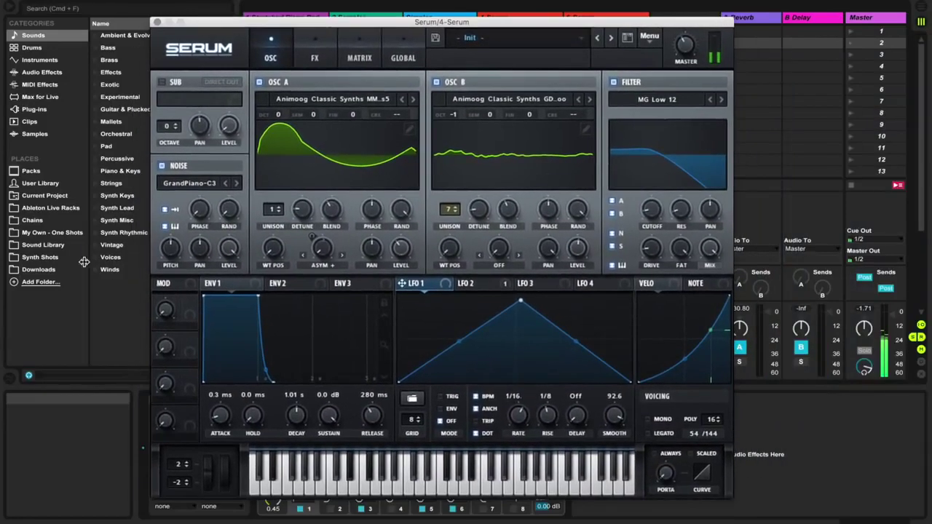
click(187, 185)
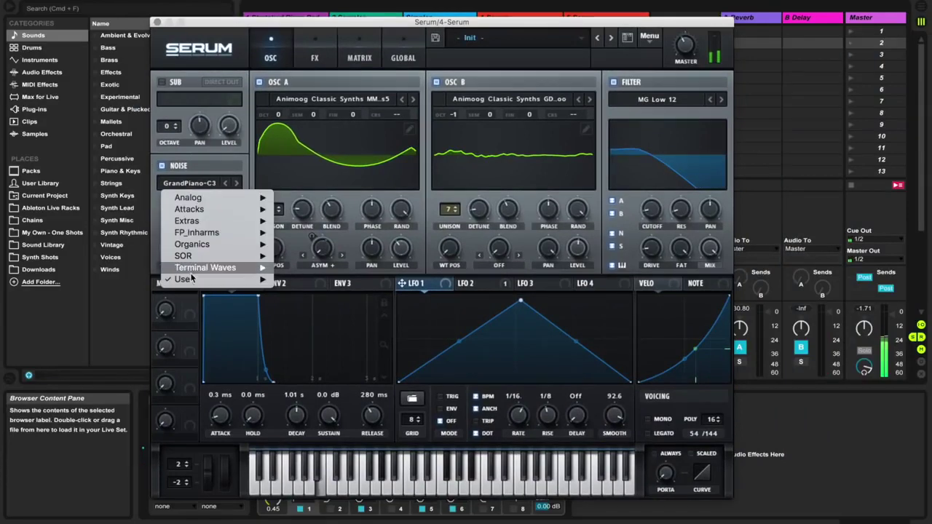
click(212, 152)
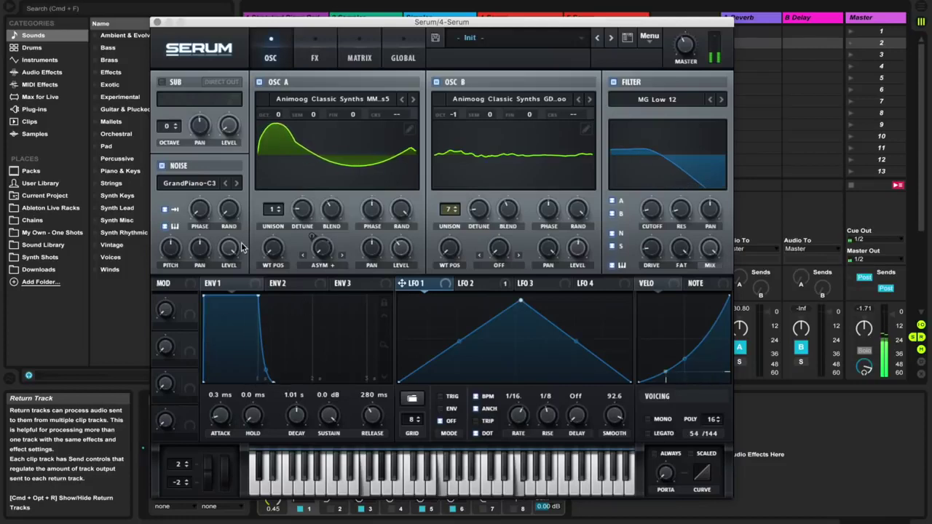
click(169, 230)
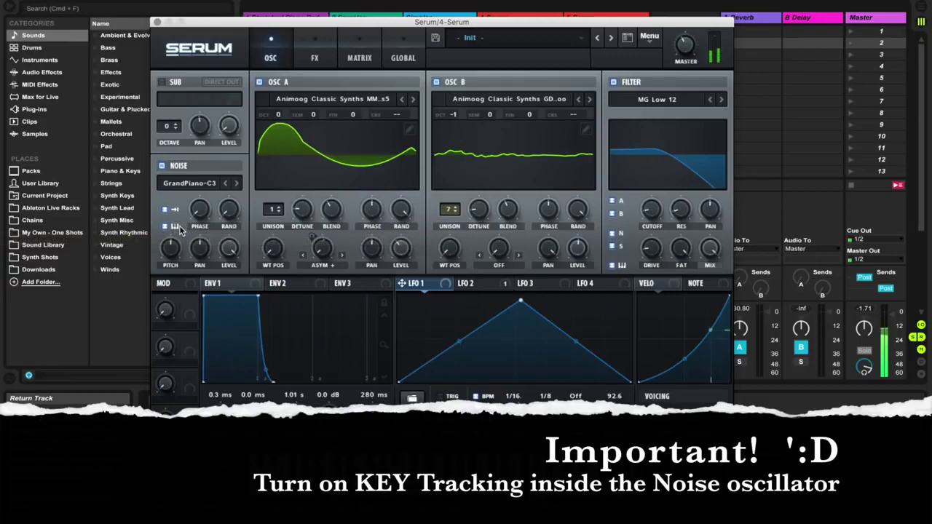